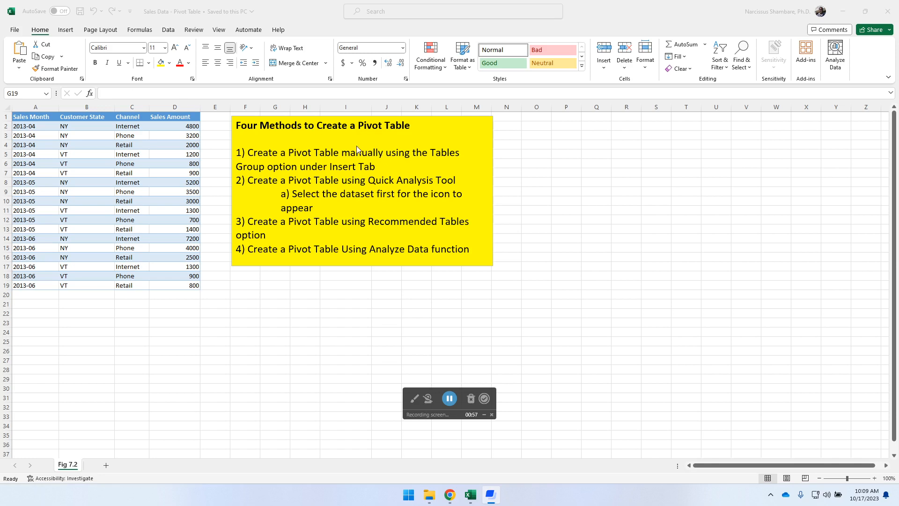
pyautogui.click(64, 30)
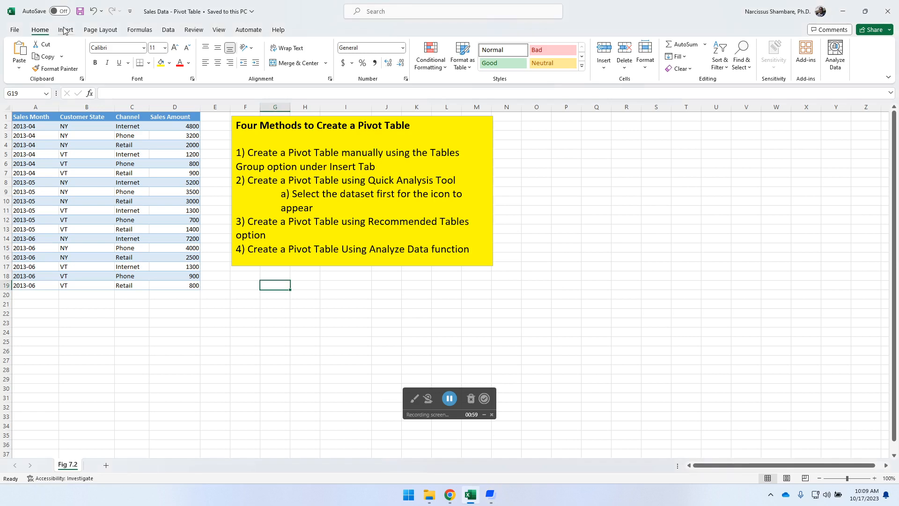
pyautogui.click(65, 30)
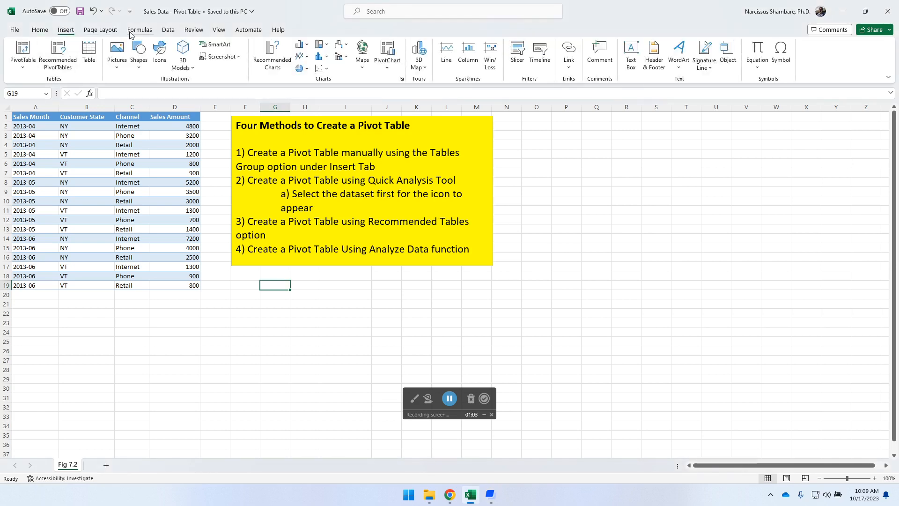
pyautogui.click(26, 52)
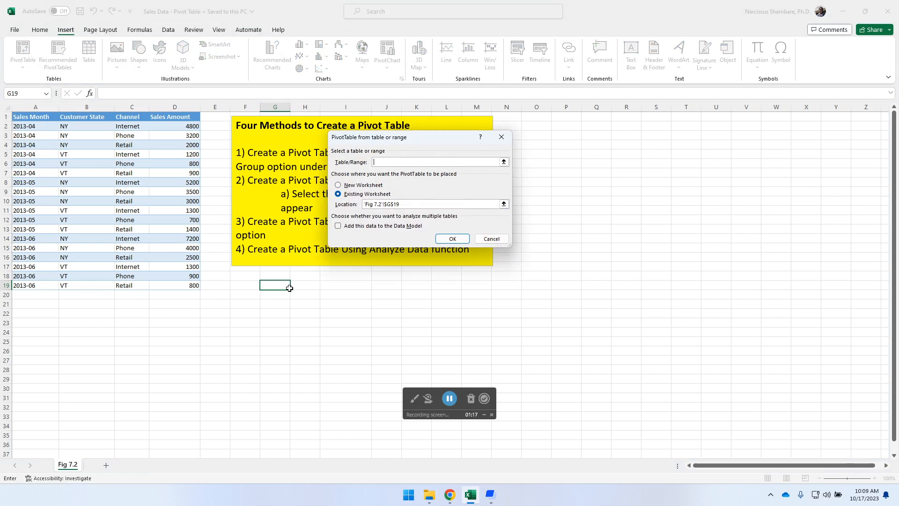
pyautogui.click(498, 237)
# Insert a PivotTable from the sales data range A1:D19, placed on a new worksheet
pyautogui.click(99, 138)
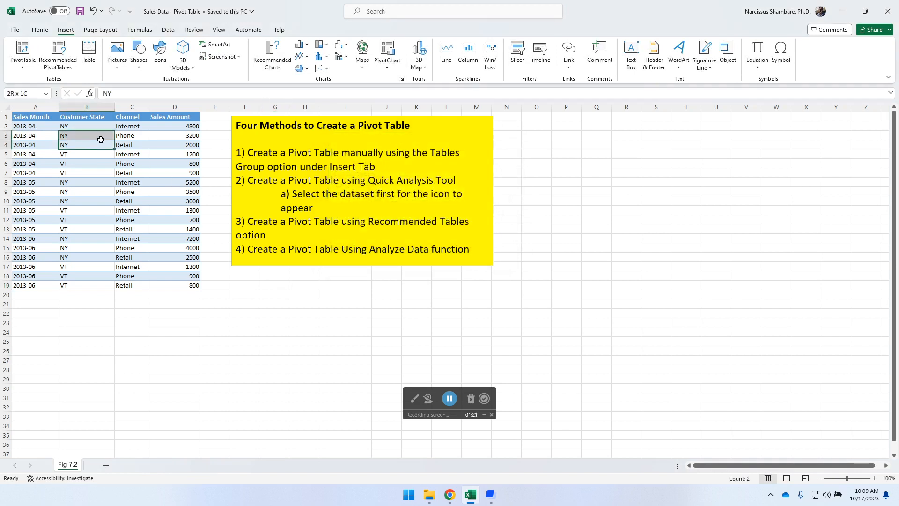
pyautogui.click(100, 163)
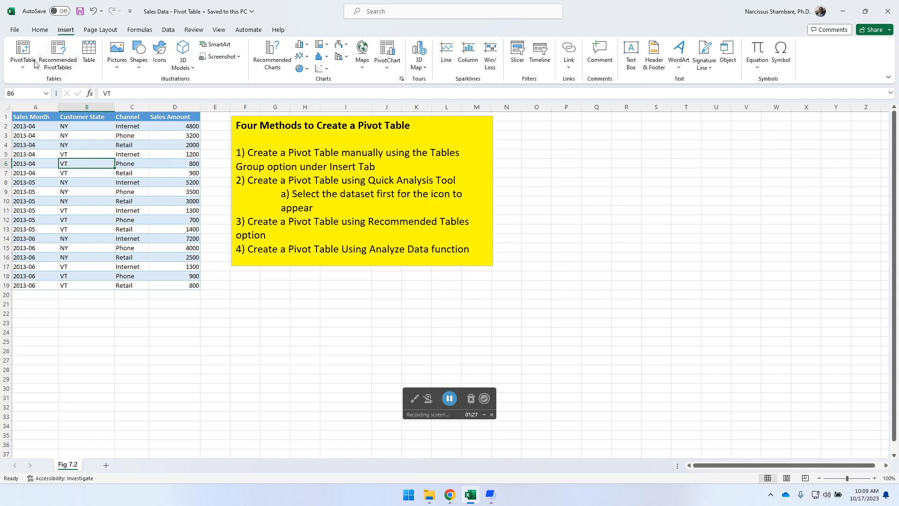
pyautogui.click(23, 51)
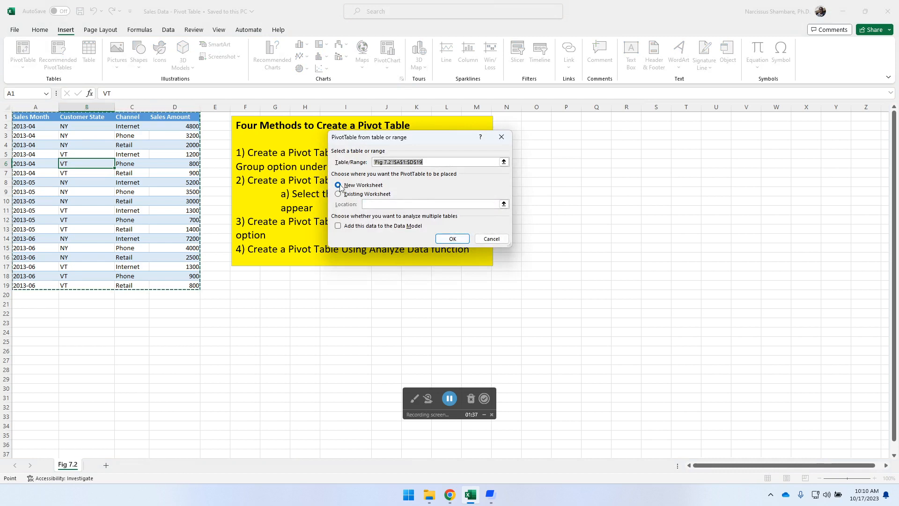
pyautogui.click(457, 239)
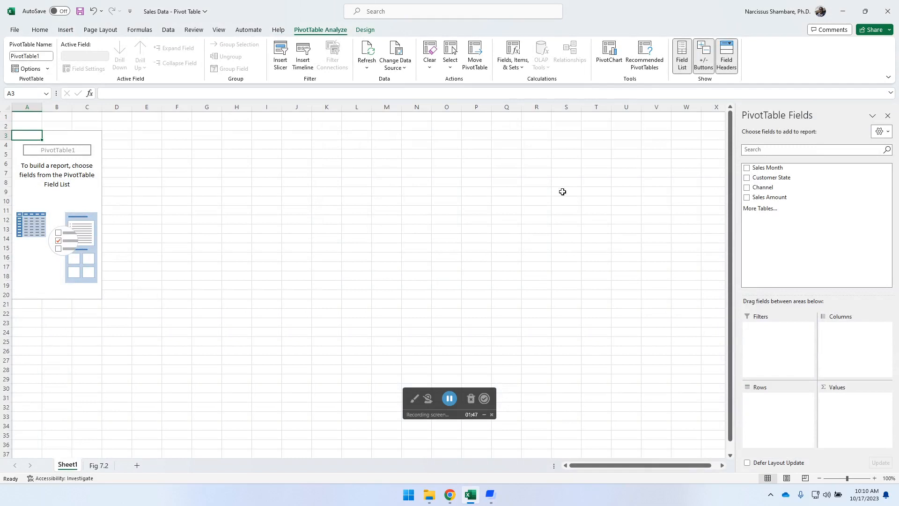
# Add the Sales Month, Customer State, Channel and Sales Amount fields to the PivotTable report
pyautogui.click(748, 169)
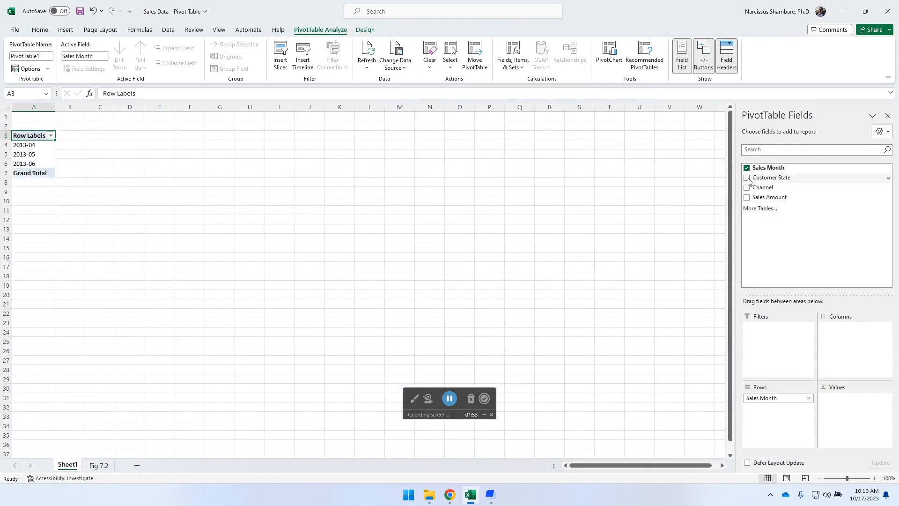
pyautogui.click(748, 178)
pyautogui.click(747, 188)
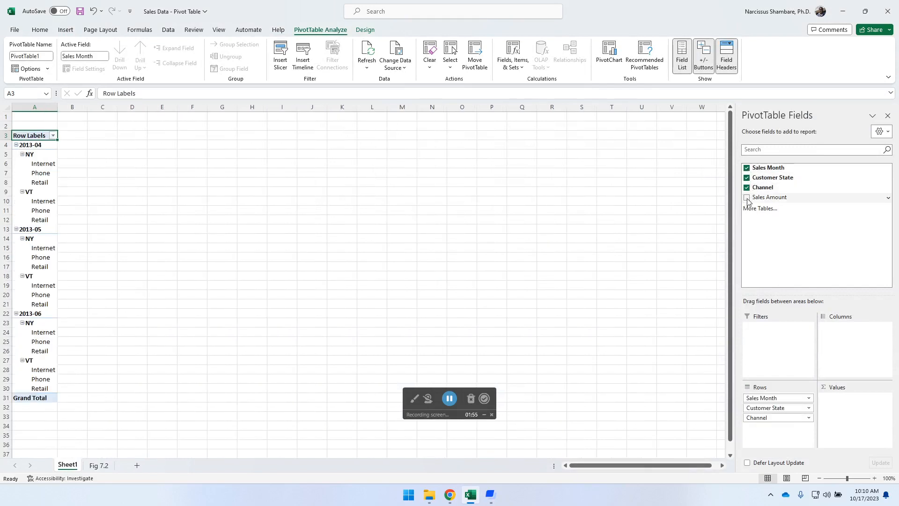
pyautogui.click(747, 197)
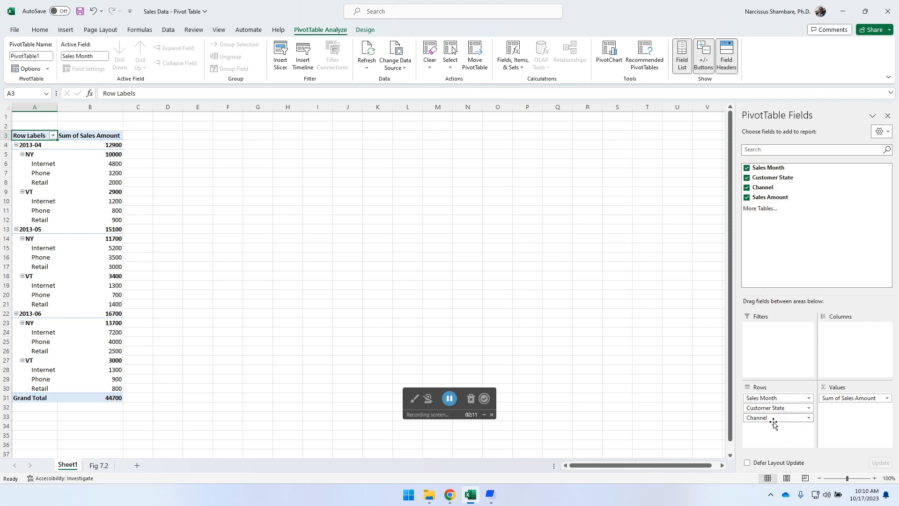
# Move Channel to the columns and Customer State to the report filters, and view the state filter's choices without changing them
pyautogui.moveTo(775, 418); pyautogui.dragTo(855, 330)
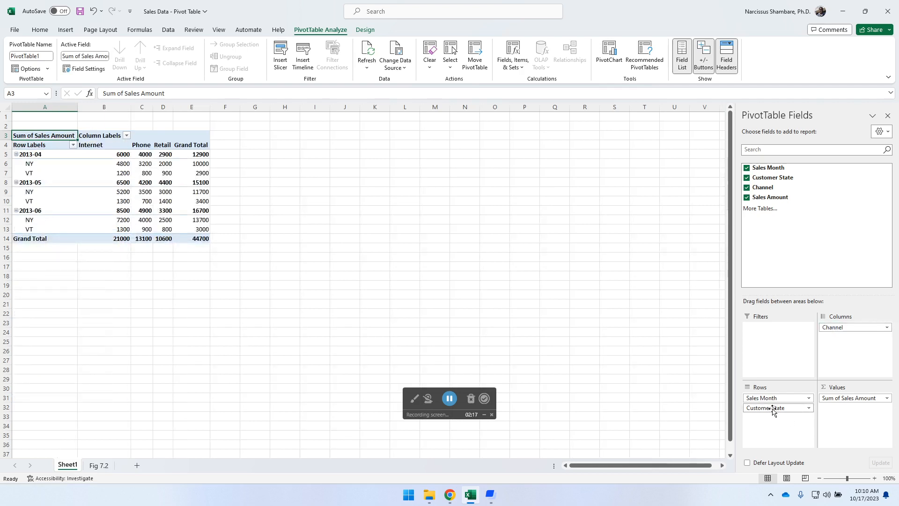
pyautogui.moveTo(774, 408); pyautogui.dragTo(778, 328)
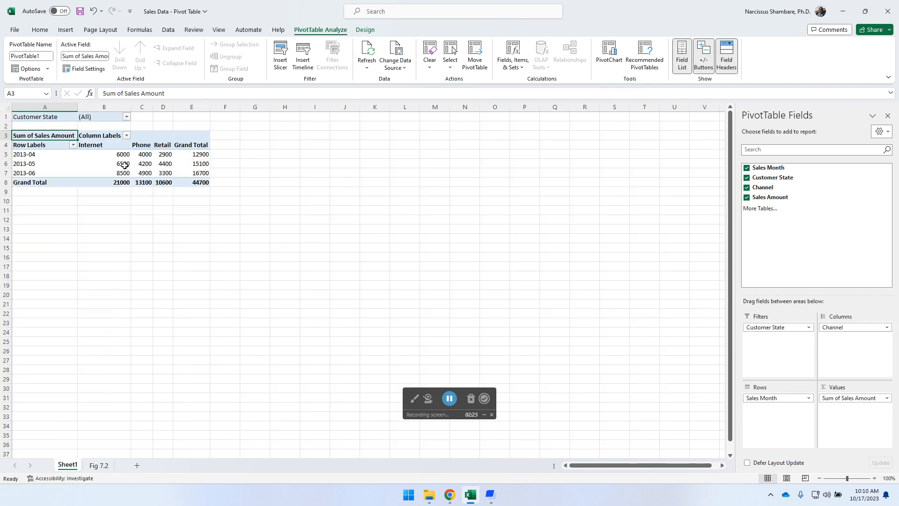
pyautogui.click(127, 117)
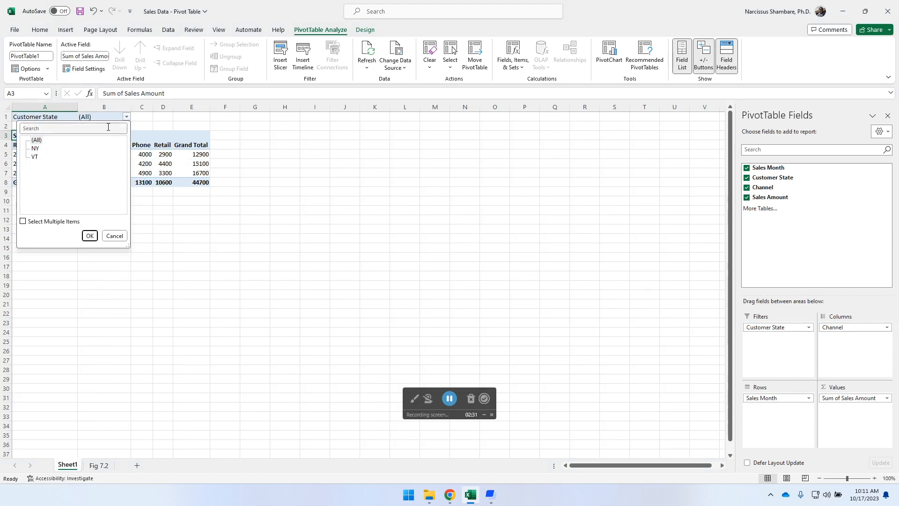
pyautogui.click(115, 238)
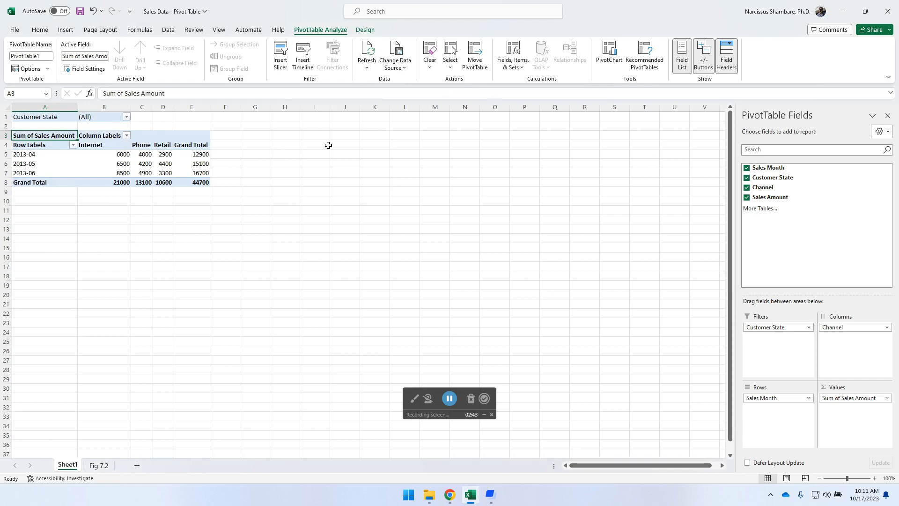
# Undo all changes back to before the PivotTable was created and delete the leftover Sheet1 worksheet
pyautogui.click(94, 15)
pyautogui.click(93, 16)
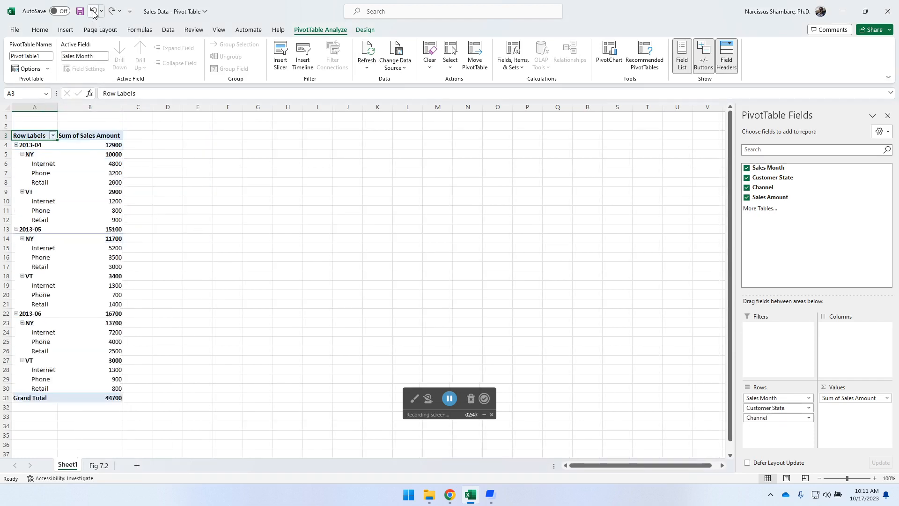
pyautogui.click(94, 16)
pyautogui.click(94, 16)
pyautogui.click(94, 16)
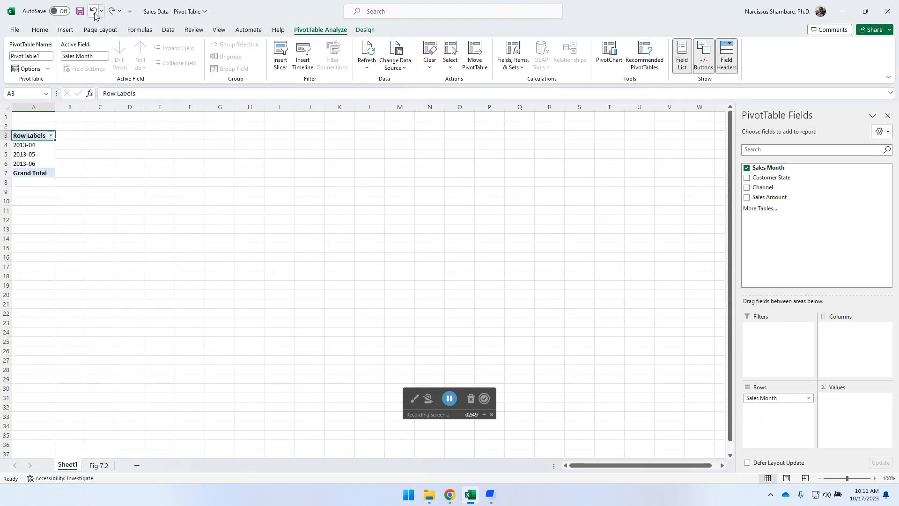
pyautogui.click(95, 16)
pyautogui.click(94, 15)
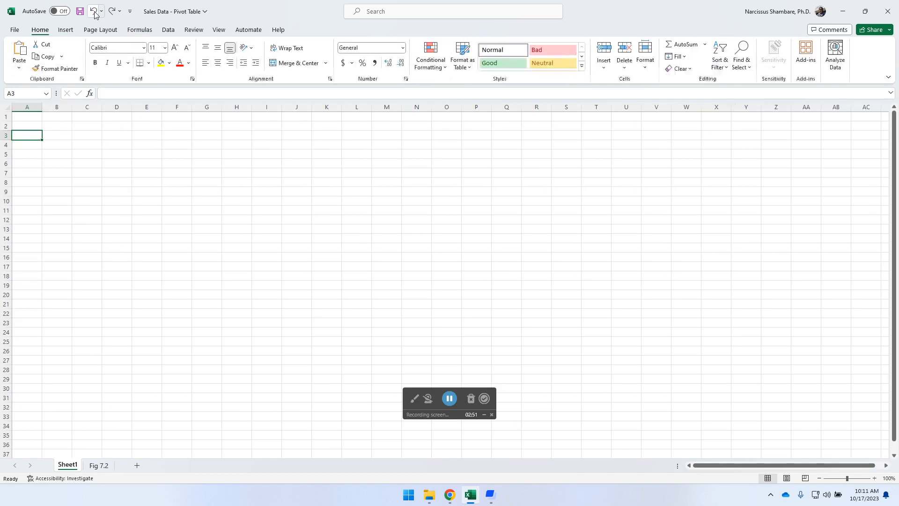
pyautogui.rightClick(69, 465)
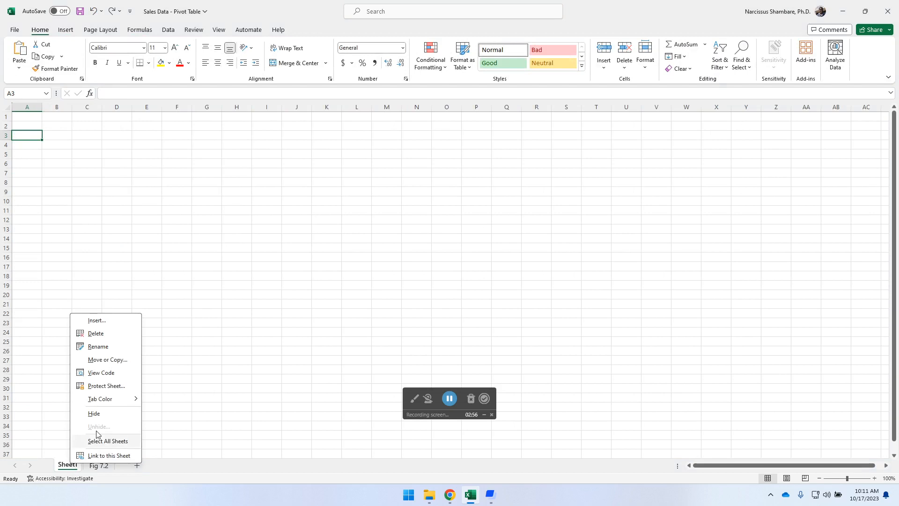
pyautogui.click(93, 334)
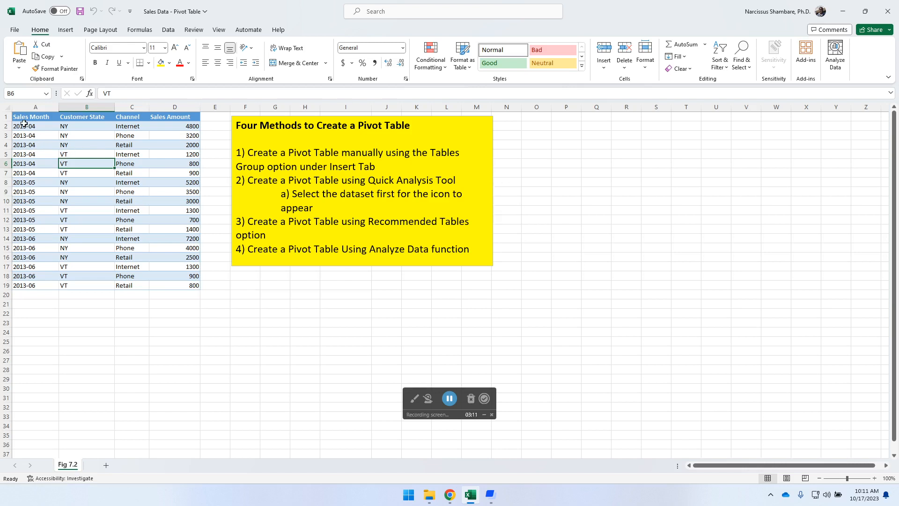
# Use Quick Analysis on the whole sales dataset A1:D19 to create the suggested PivotTable for Sum of Sales Amount by Channel
pyautogui.moveTo(22, 122); pyautogui.dragTo(196, 285)
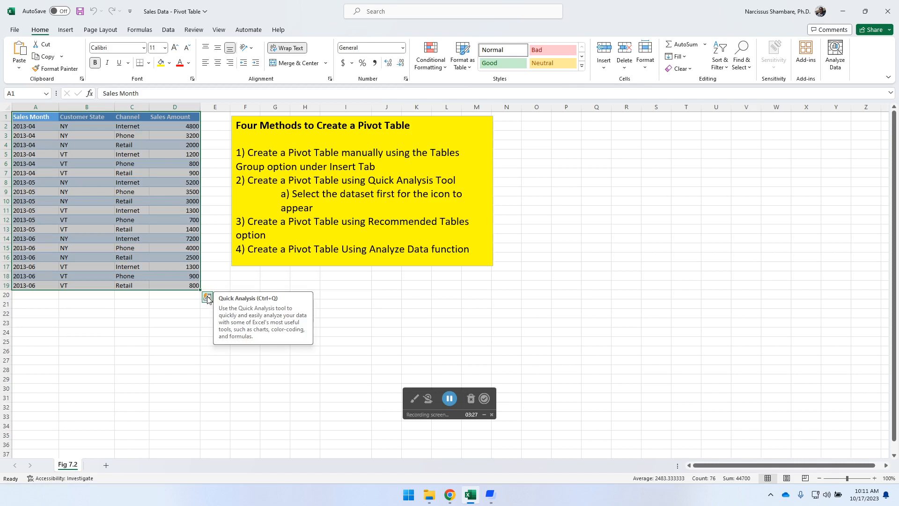
pyautogui.click(207, 298)
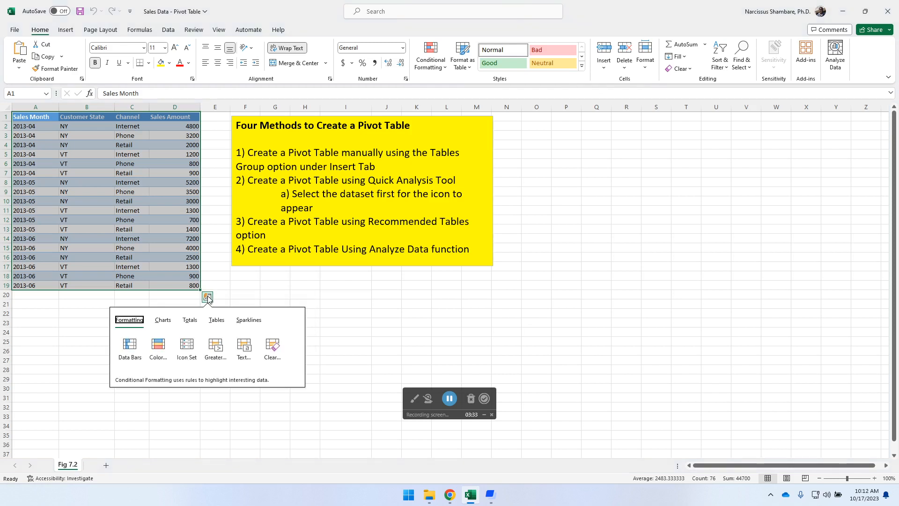
pyautogui.click(217, 321)
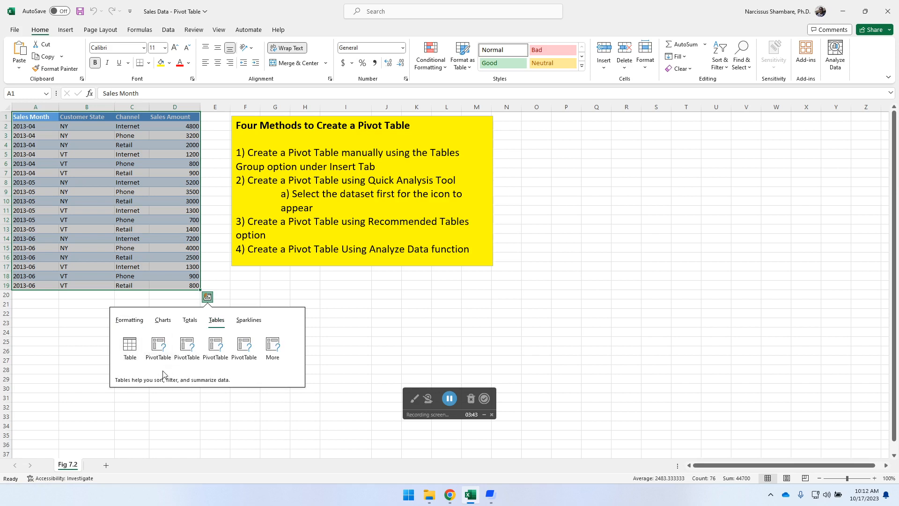
pyautogui.moveTo(162, 370)
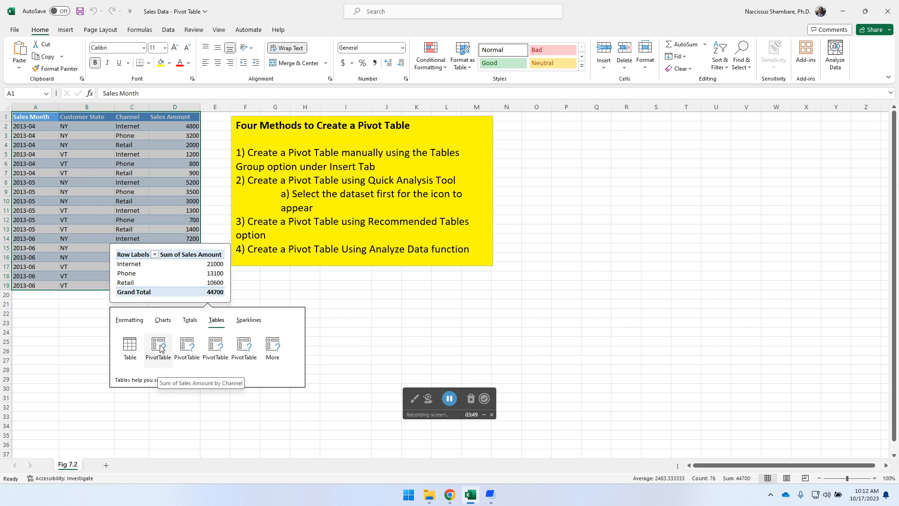
pyautogui.moveTo(187, 347)
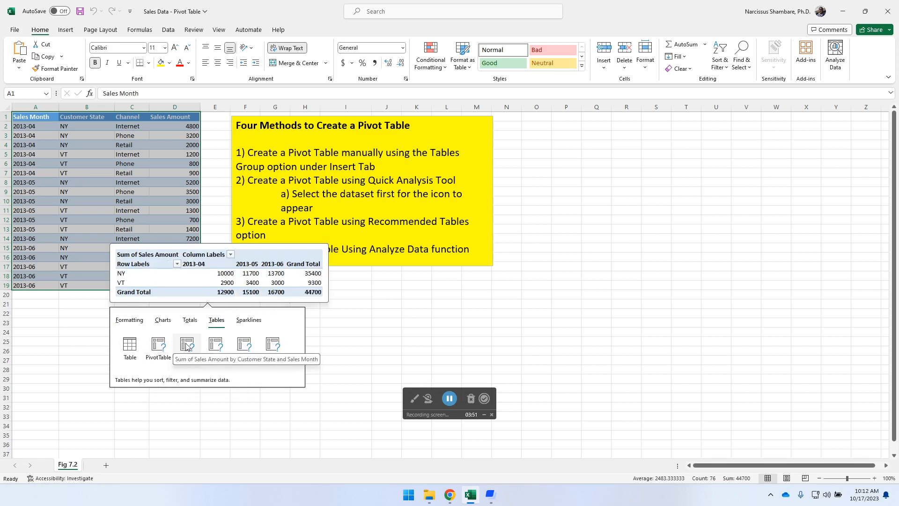
pyautogui.moveTo(216, 349)
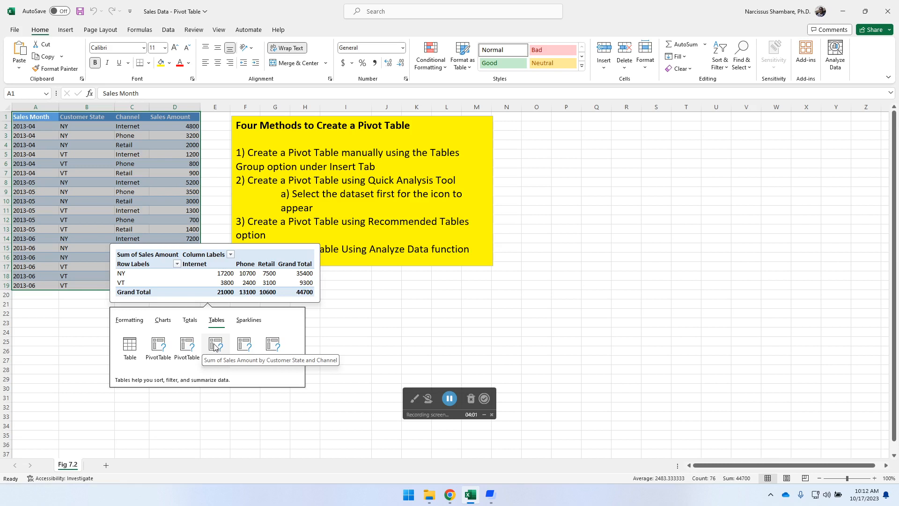
pyautogui.click(159, 346)
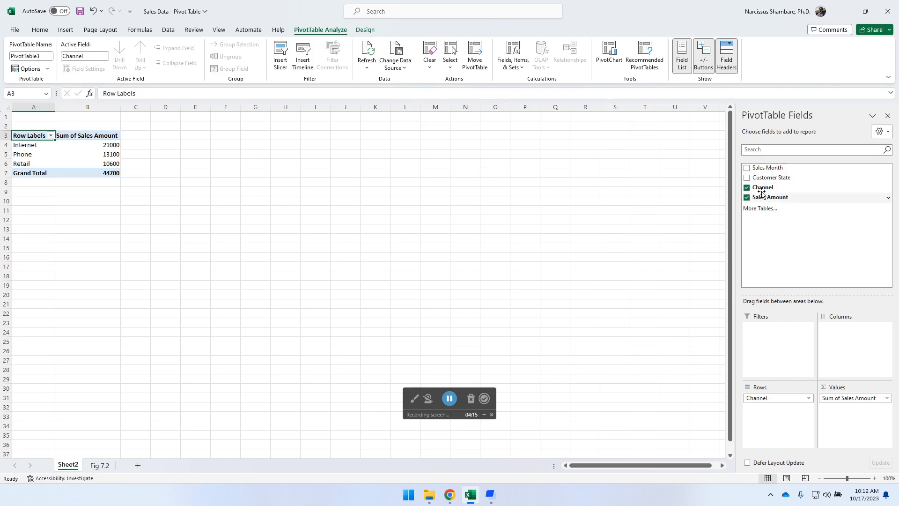
# Rearrange the PivotTable with Channel in the columns, Customer State as the report filter and Sales Month in the rows
pyautogui.moveTo(763, 187); pyautogui.dragTo(836, 331)
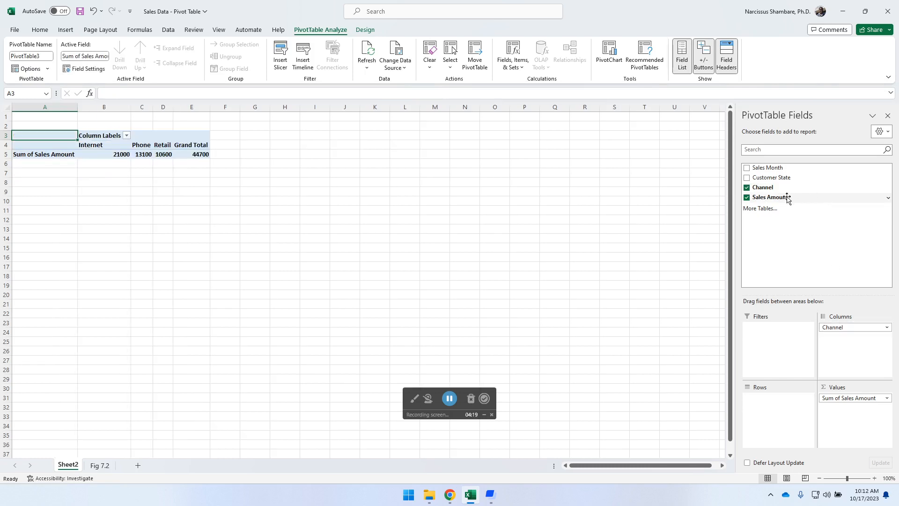
pyautogui.moveTo(774, 178); pyautogui.dragTo(791, 319)
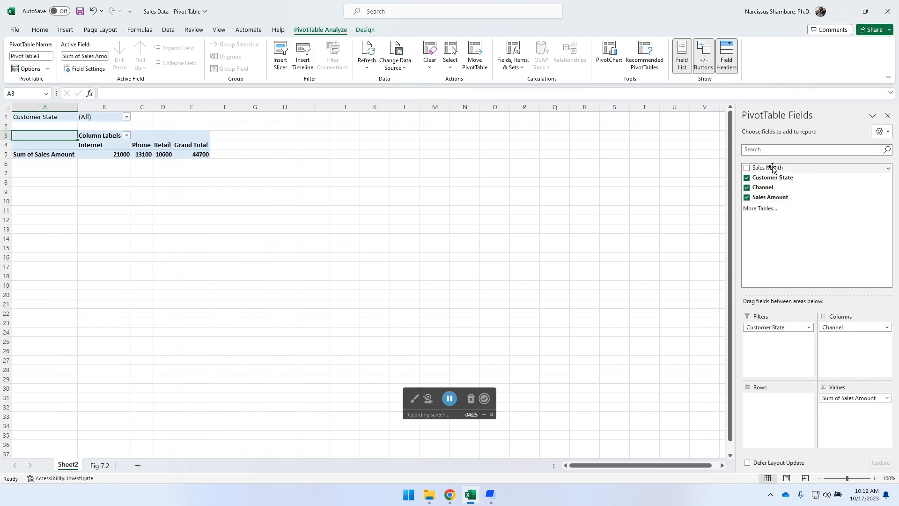
pyautogui.moveTo(774, 170); pyautogui.dragTo(782, 404)
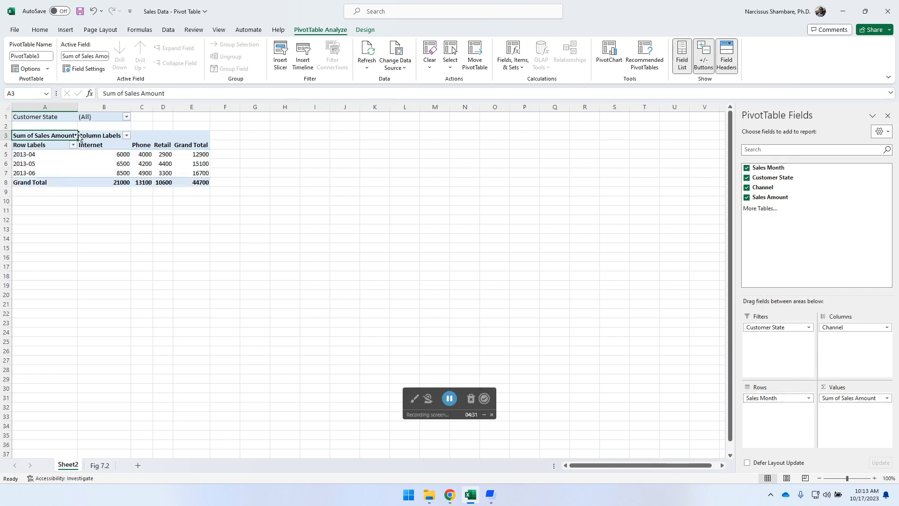
pyautogui.moveTo(175, 179)
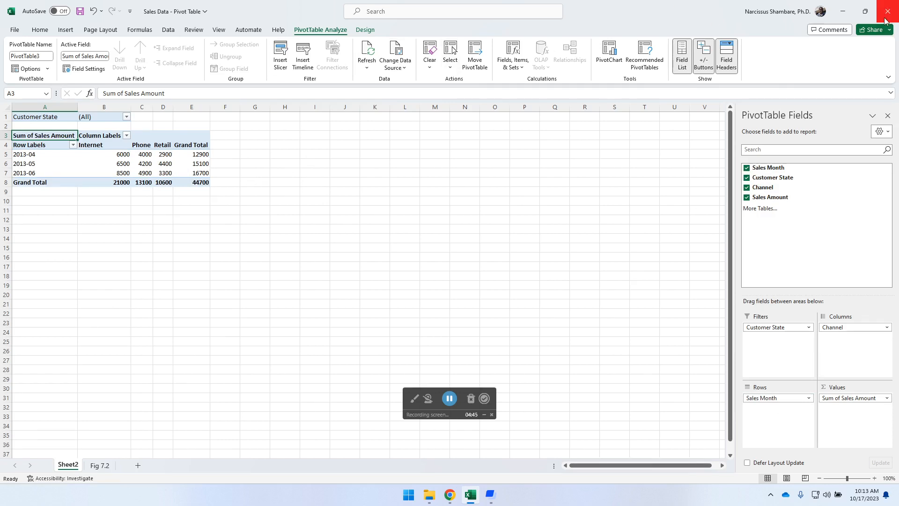
# Delete the Sheet2 worksheet containing the Quick Analysis PivotTable
pyautogui.rightClick(67, 467)
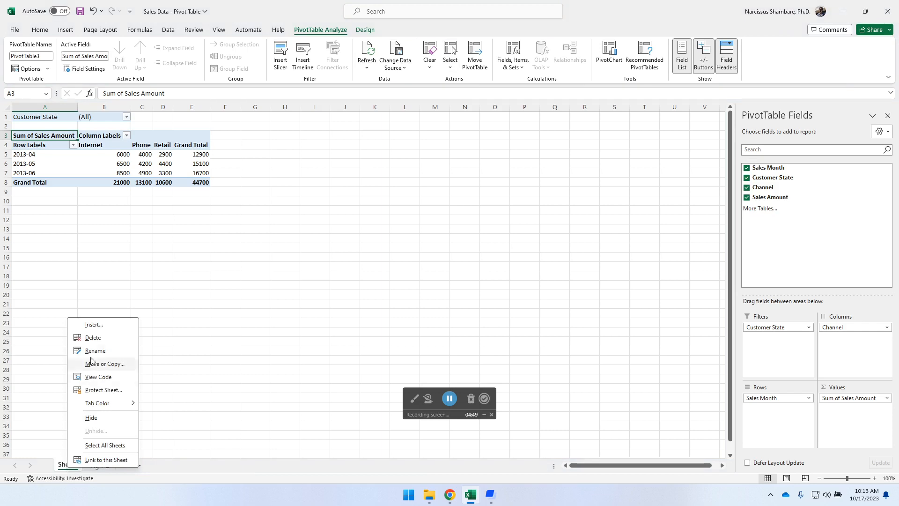
pyautogui.click(93, 337)
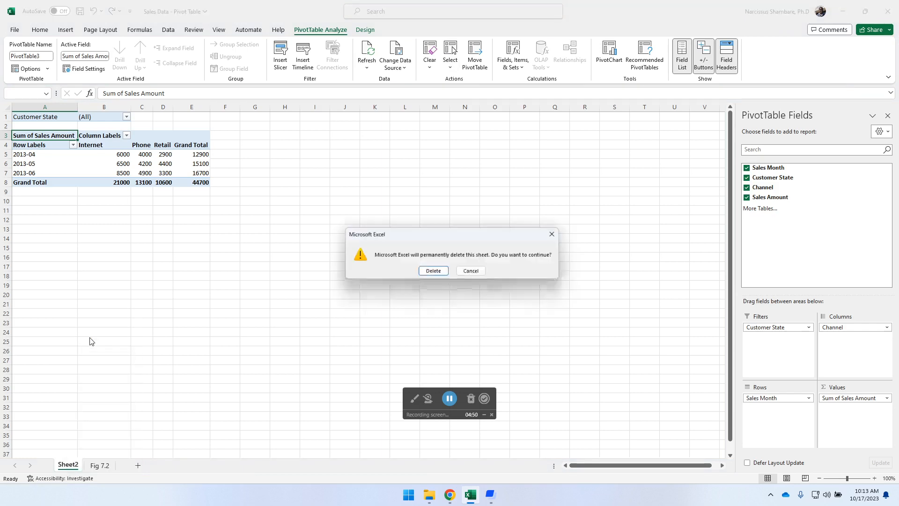
pyautogui.click(433, 272)
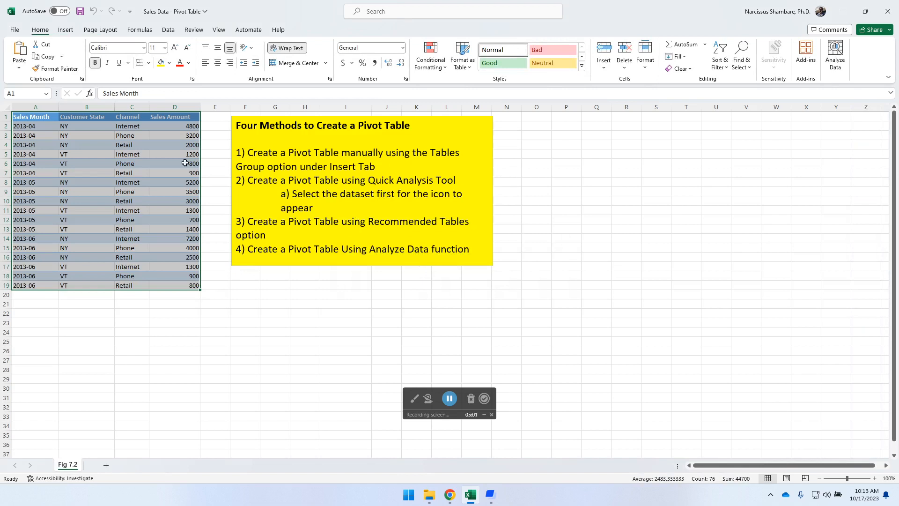
# Create the recommended PivotTable for Sum of Sales Amount by Channel from the sales data
pyautogui.click(70, 125)
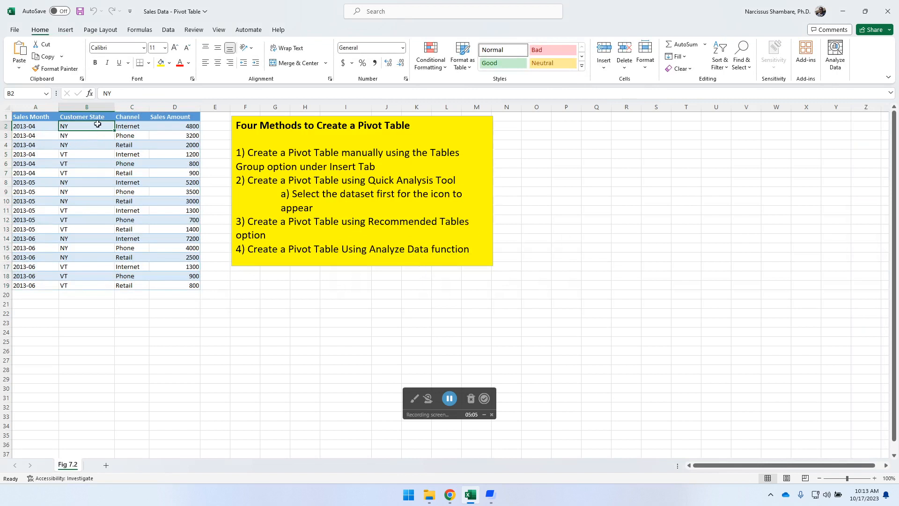
pyautogui.click(66, 30)
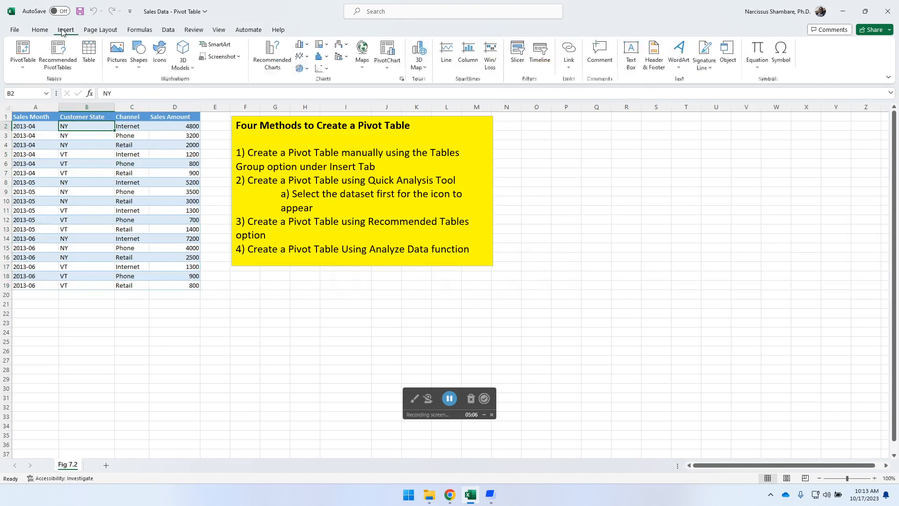
pyautogui.click(64, 57)
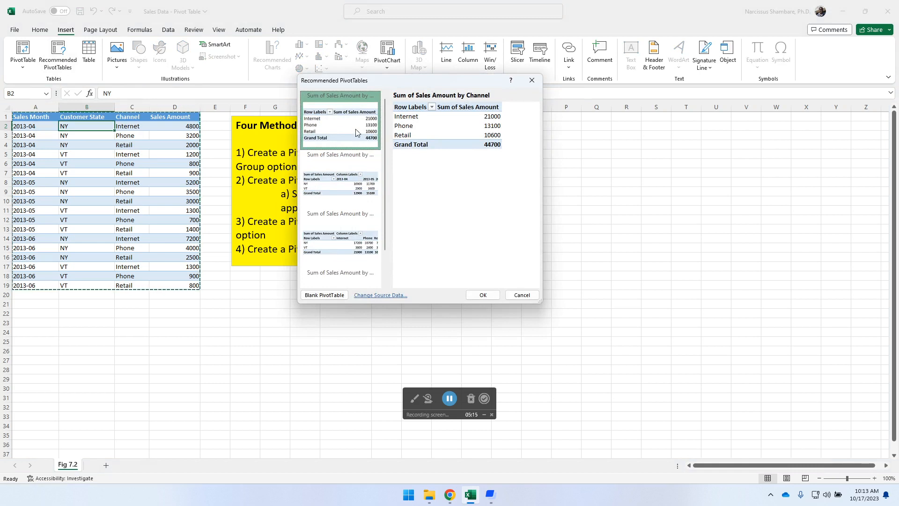
pyautogui.click(483, 296)
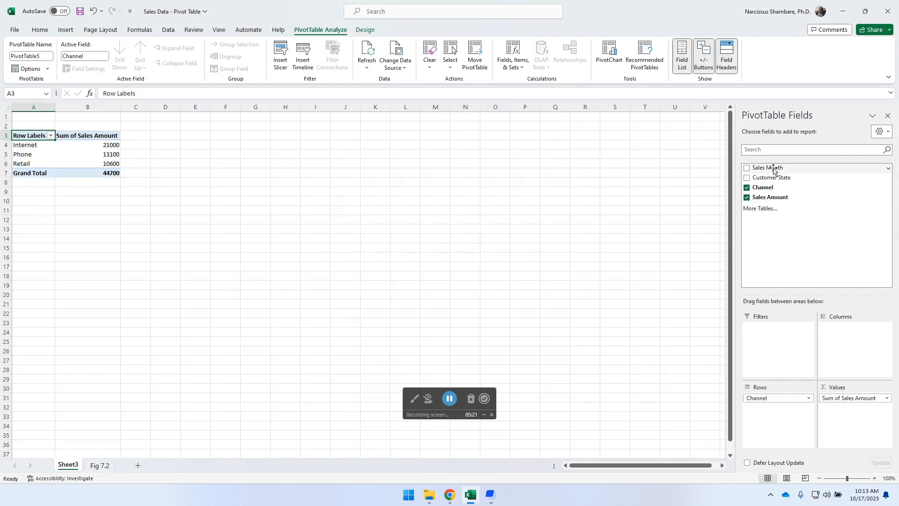
# Lay out the recommended PivotTable with Sales Month in the rows, Channel in the columns and Customer State as the report filter
pyautogui.moveTo(771, 169); pyautogui.dragTo(851, 332)
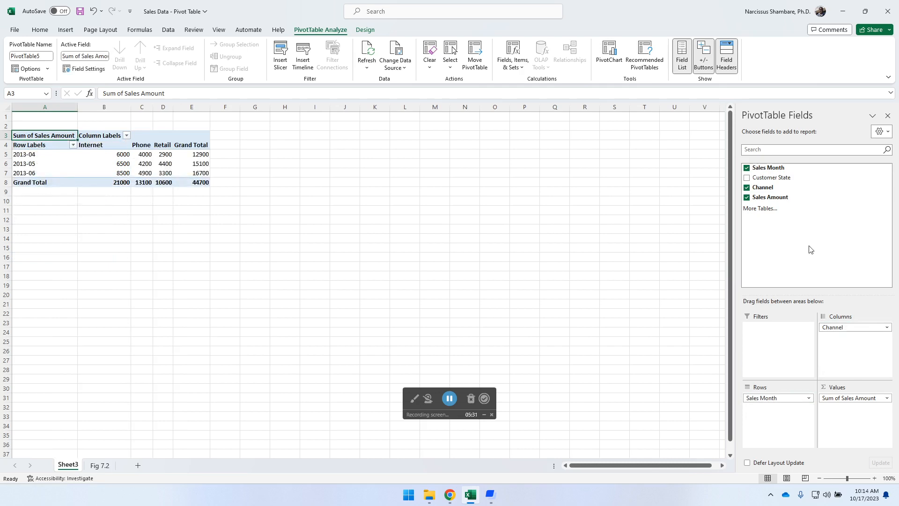
pyautogui.moveTo(768, 179); pyautogui.dragTo(768, 338)
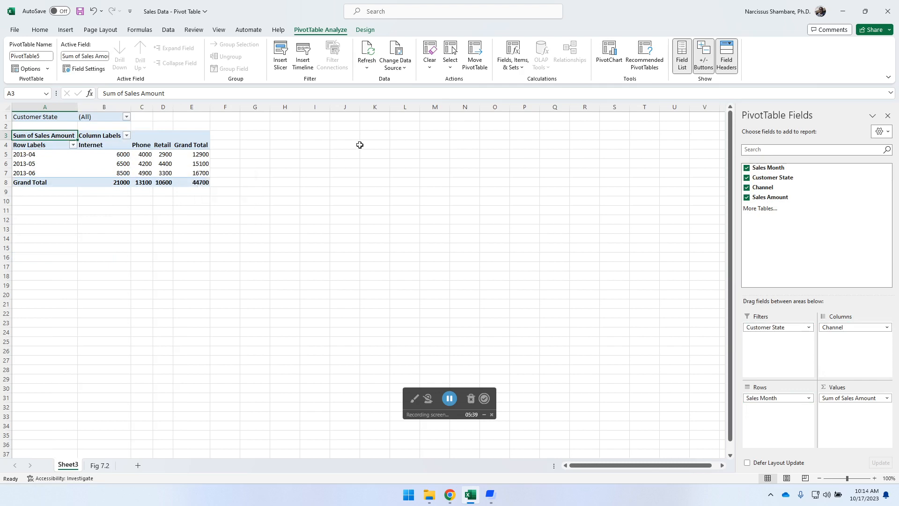
# Delete the Sheet3 worksheet containing the recommended PivotTable
pyautogui.rightClick(65, 468)
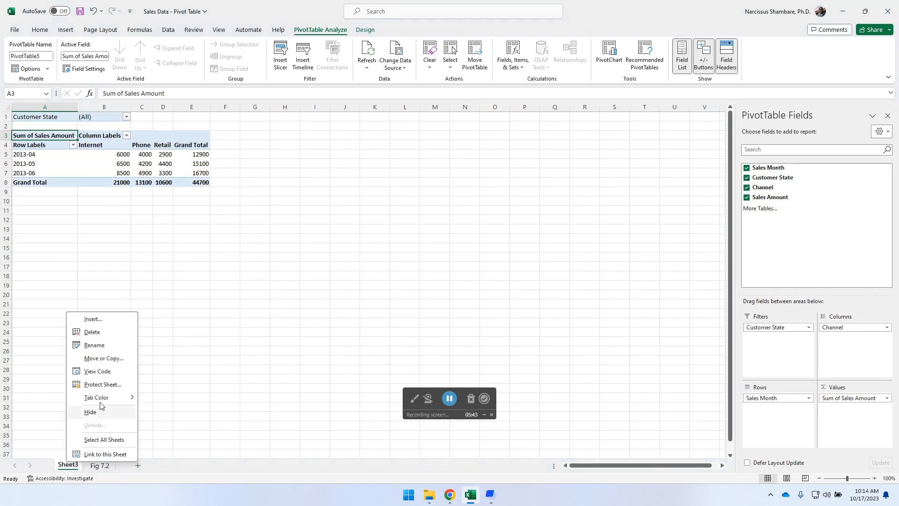
pyautogui.click(91, 333)
pyautogui.click(430, 277)
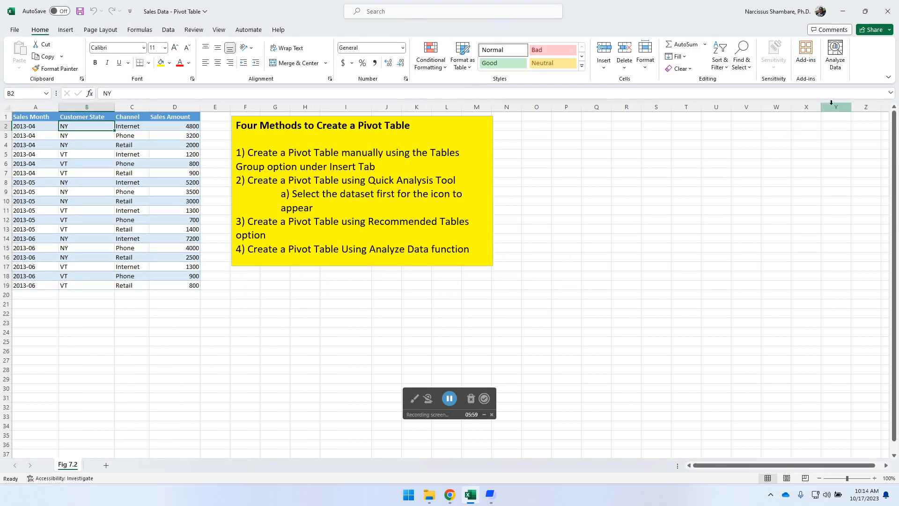
# Use Analyze Data on the sales dataset to insert the suggested PivotTable of Sales Amount by Sales Month and Customer State
pyautogui.click(837, 59)
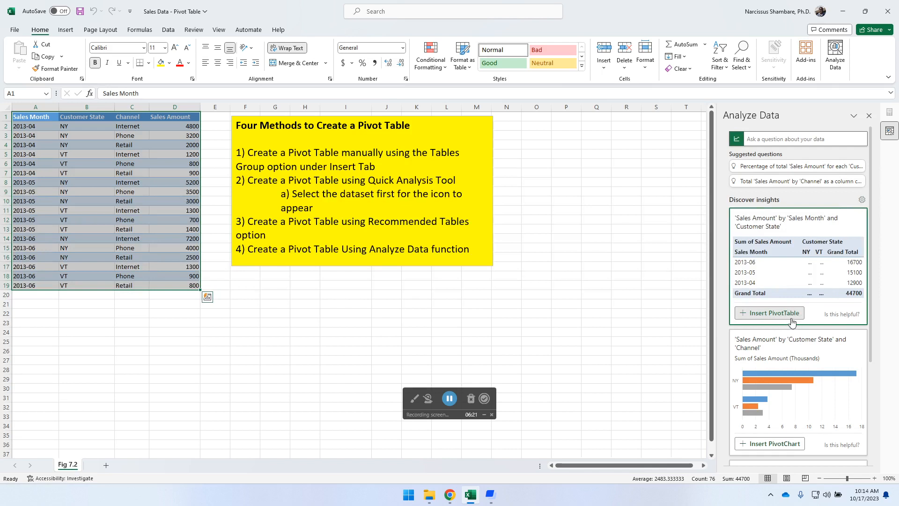
pyautogui.moveTo(871, 297); pyautogui.dragTo(898, 270)
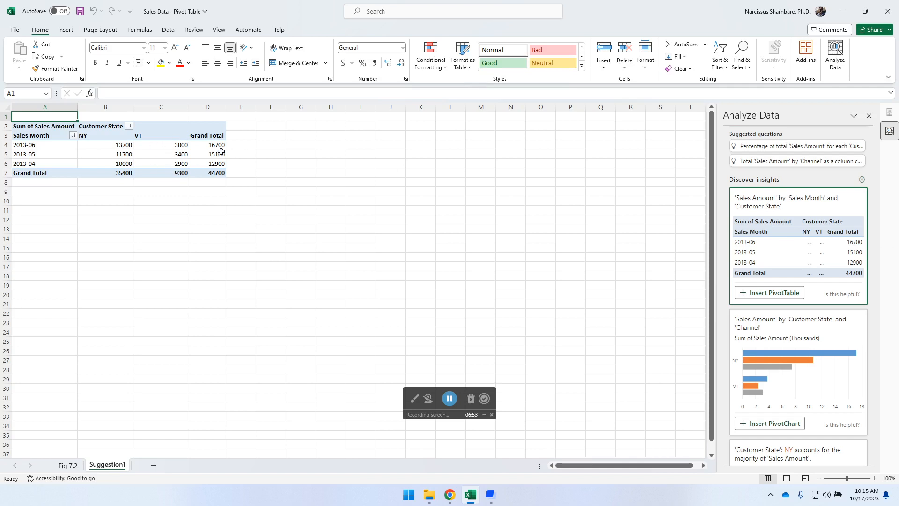
# Rearrange the Suggestion1 PivotTable with Customer State as report filter, Sales Month in rows and Channel in columns, then return to the Fig 7.2 sheet
pyautogui.click(126, 151)
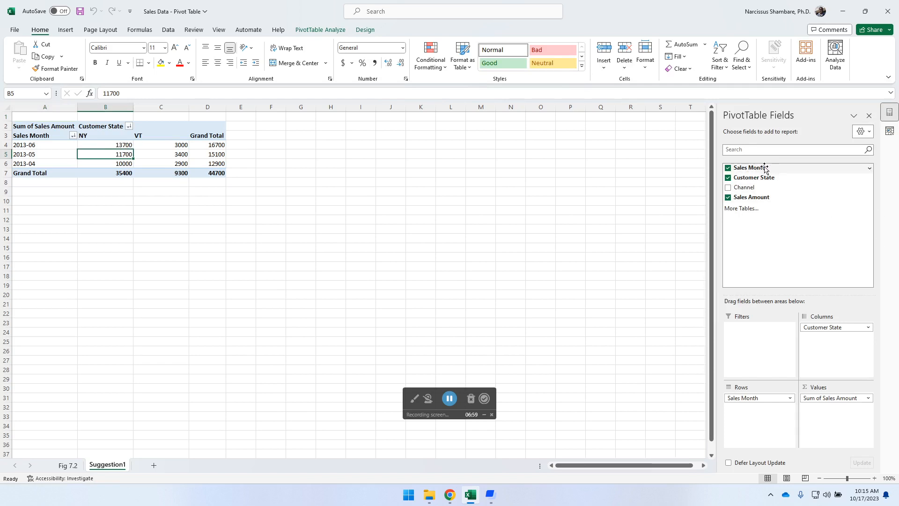
pyautogui.moveTo(751, 180); pyautogui.dragTo(757, 333)
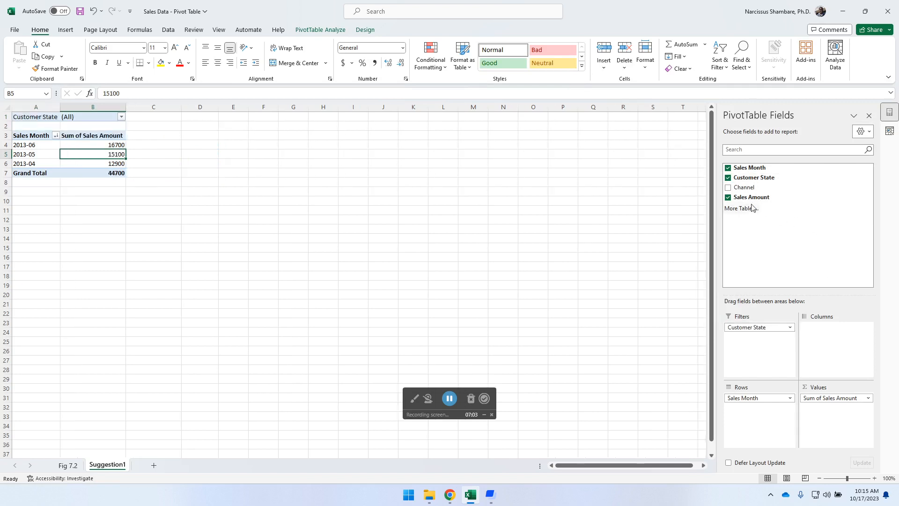
pyautogui.moveTo(753, 168); pyautogui.dragTo(751, 398)
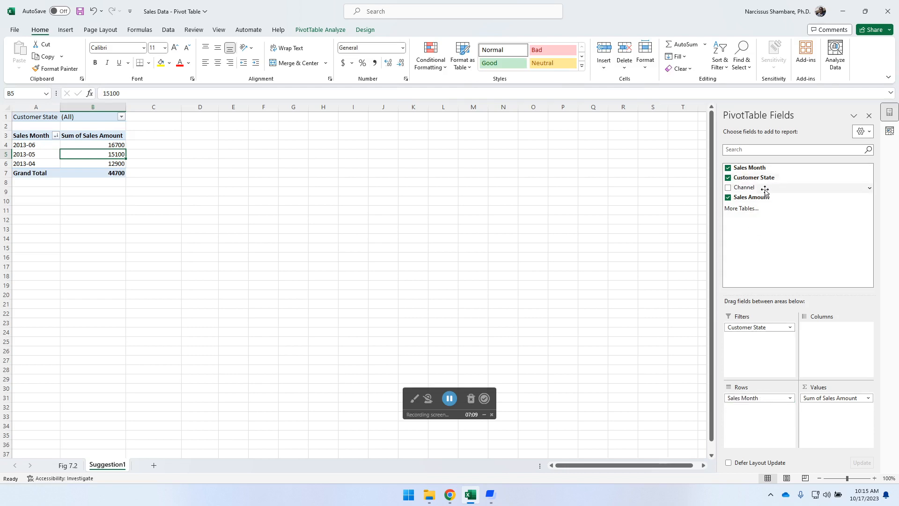
pyautogui.moveTo(744, 187); pyautogui.dragTo(825, 331)
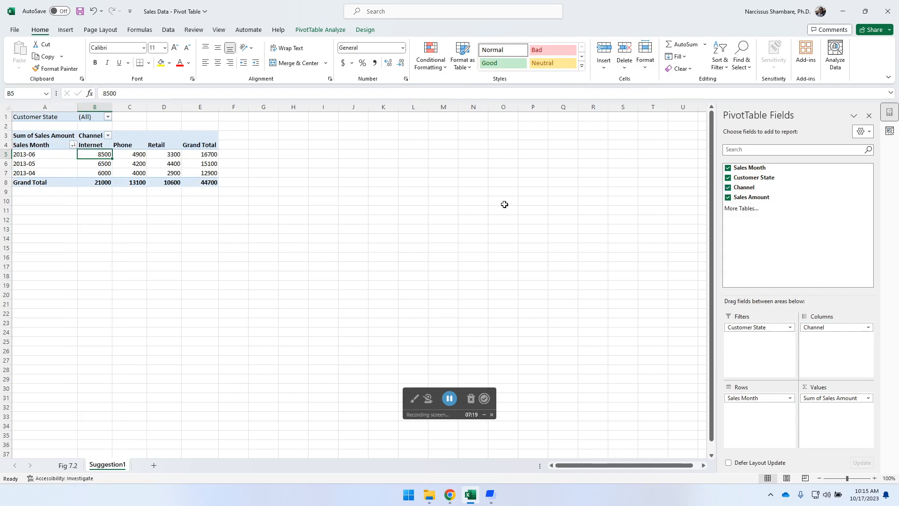
pyautogui.click(68, 465)
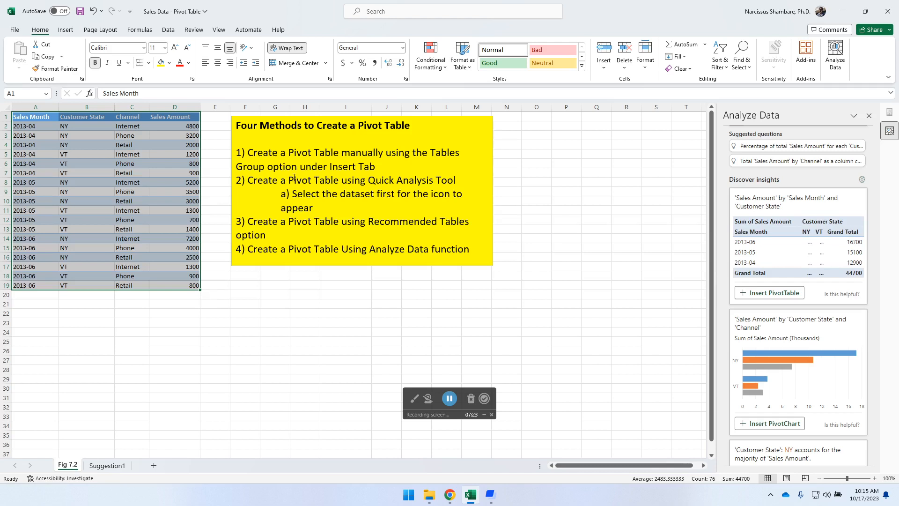